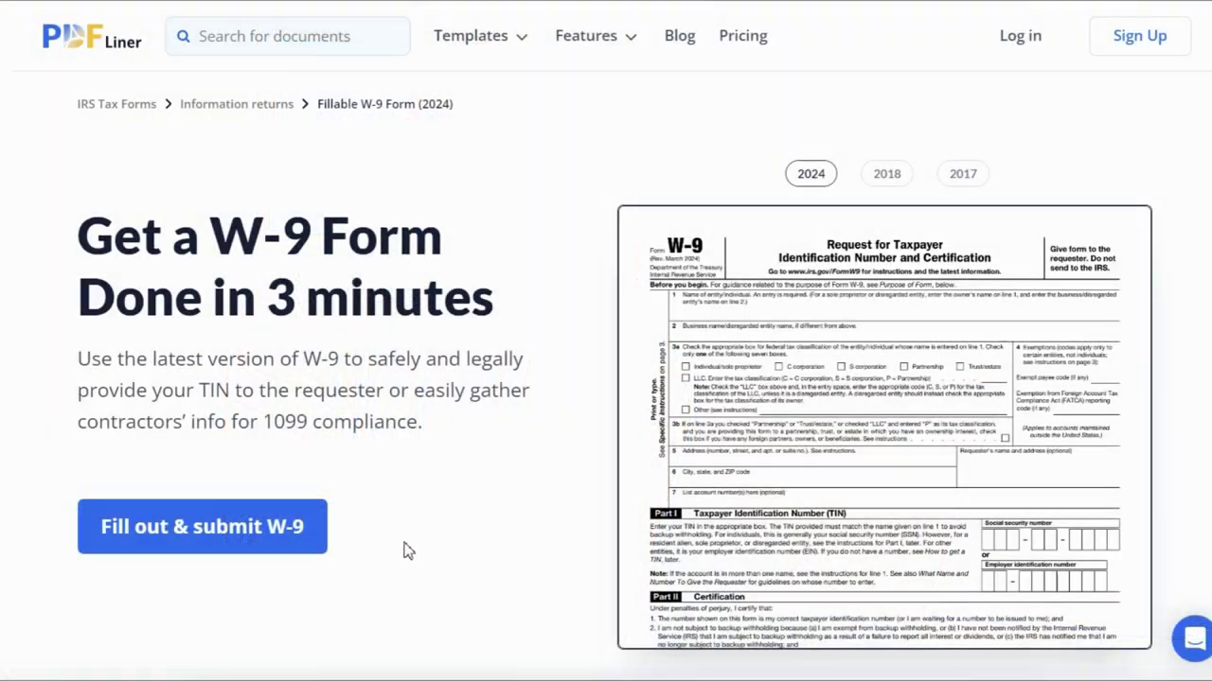
Open the fillable 2024 W-9 form in the PDFLiner editor
{"action": "left_click", "coordinate": [220, 533]}
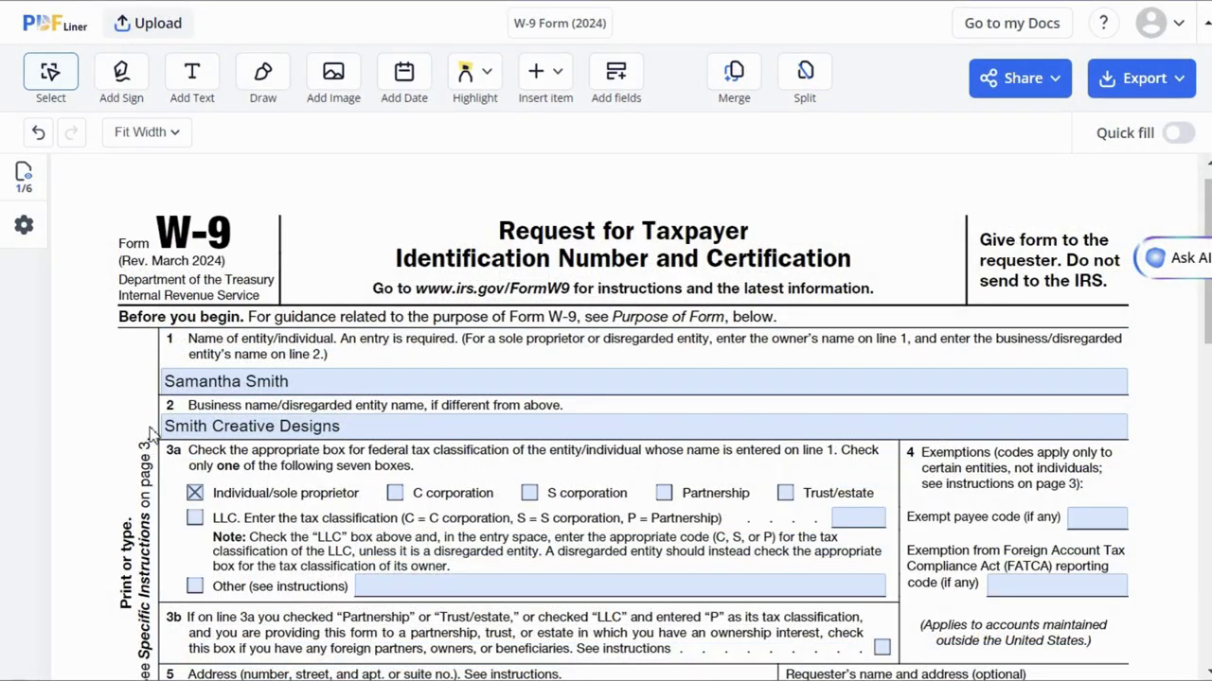
Select the existing entries in the line 1 name and line 2 business name fields
{"action": "left_click", "coordinate": [225, 375]}
{"action": "left_click_drag", "start_coordinate": [290, 381], "coordinate": [161, 386]}
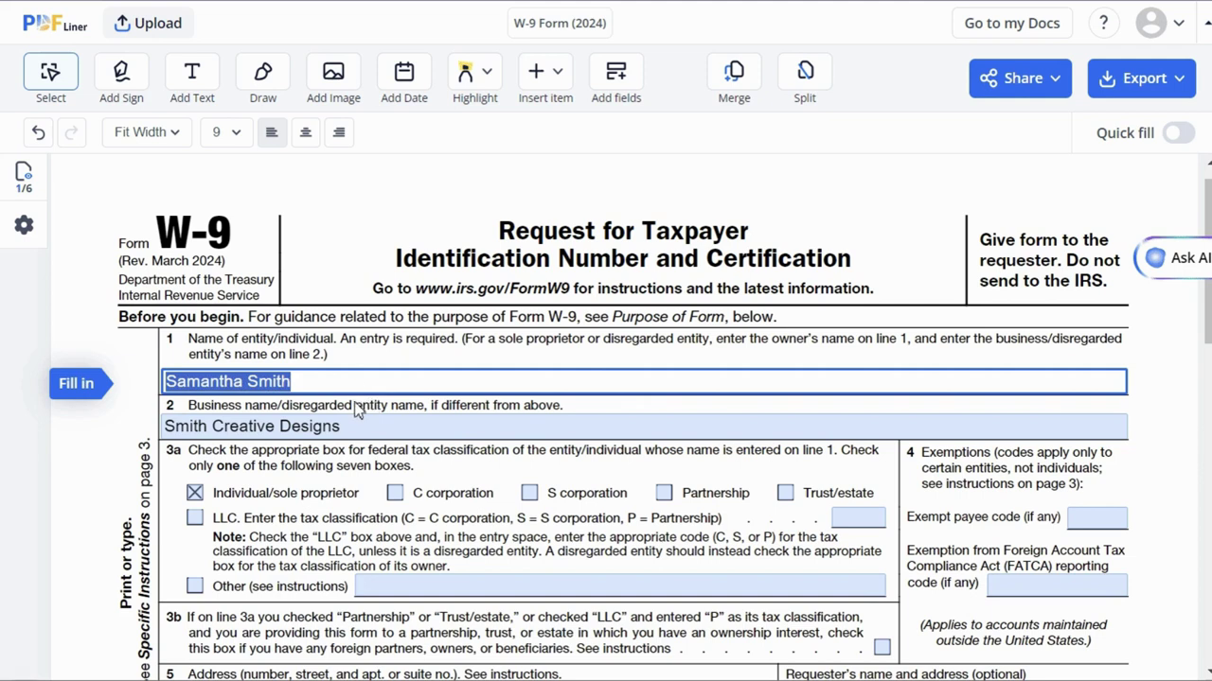
{"action": "left_click", "coordinate": [366, 428]}
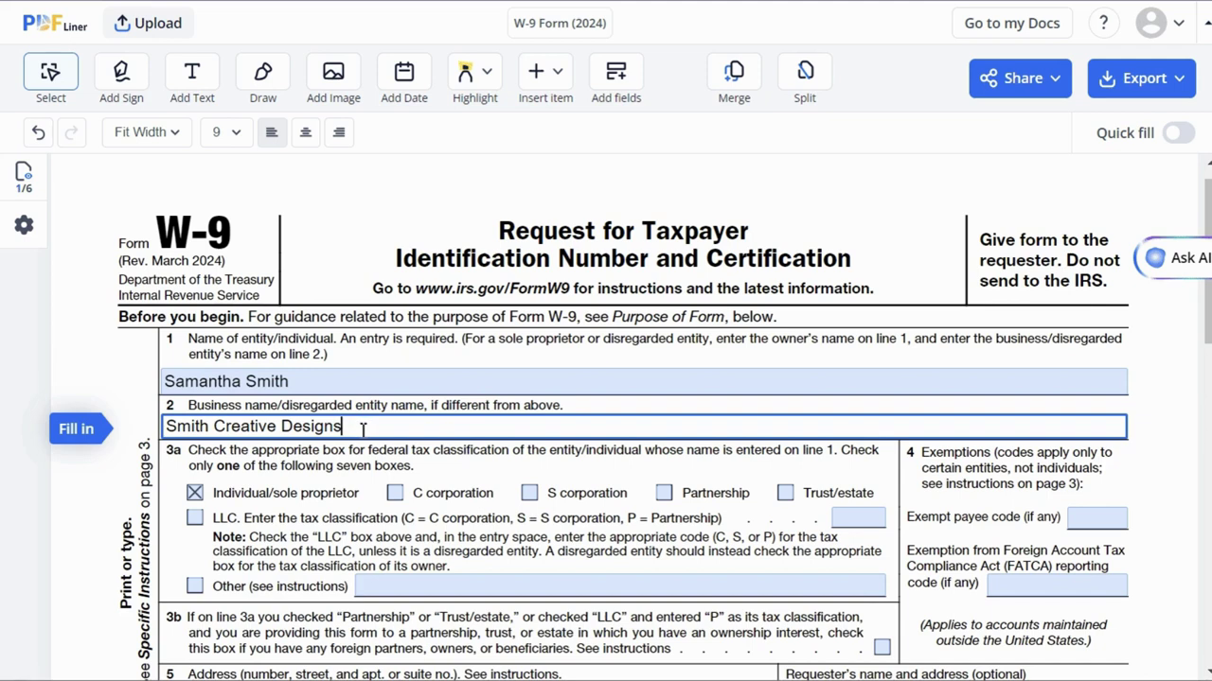
{"action": "mouse_move", "coordinate": [361, 428]}
{"action": "left_mouse_down"}
{"action": "mouse_move", "coordinate": [166, 427]}
{"action": "mouse_move", "coordinate": [358, 429]}
{"action": "left_mouse_up"}
Re-check Individual/sole proprietor as the line 3a tax classification
{"action": "left_click", "coordinate": [194, 494]}
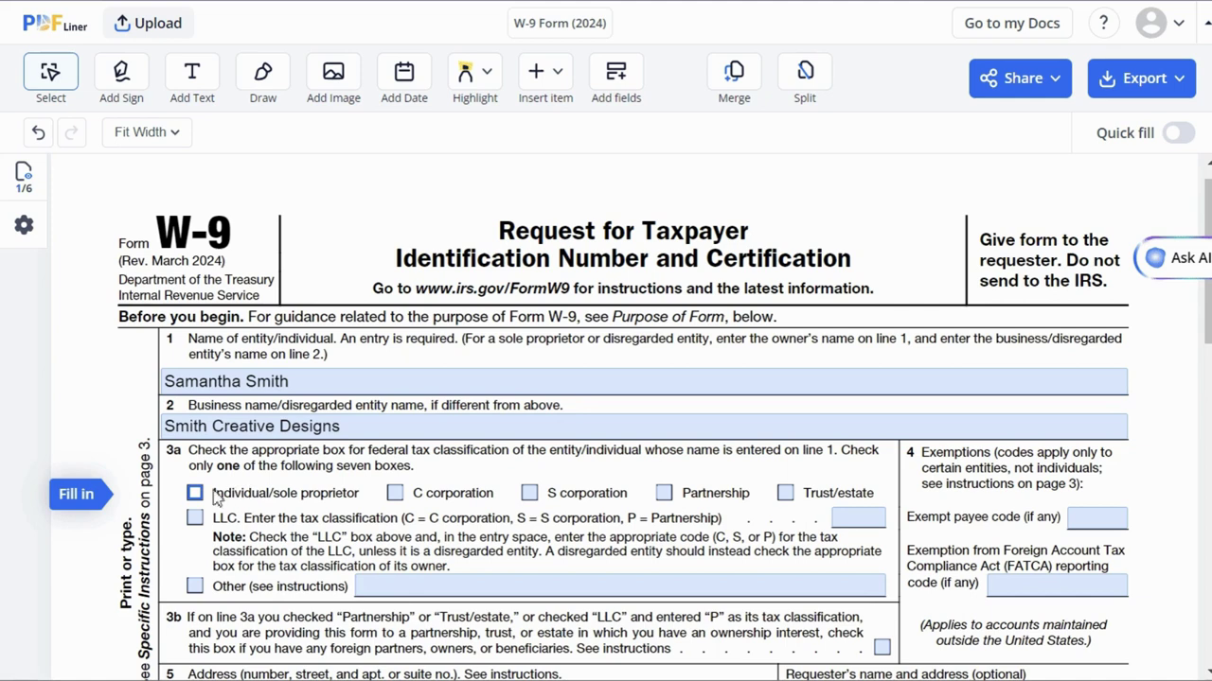
{"action": "left_click", "coordinate": [194, 494]}
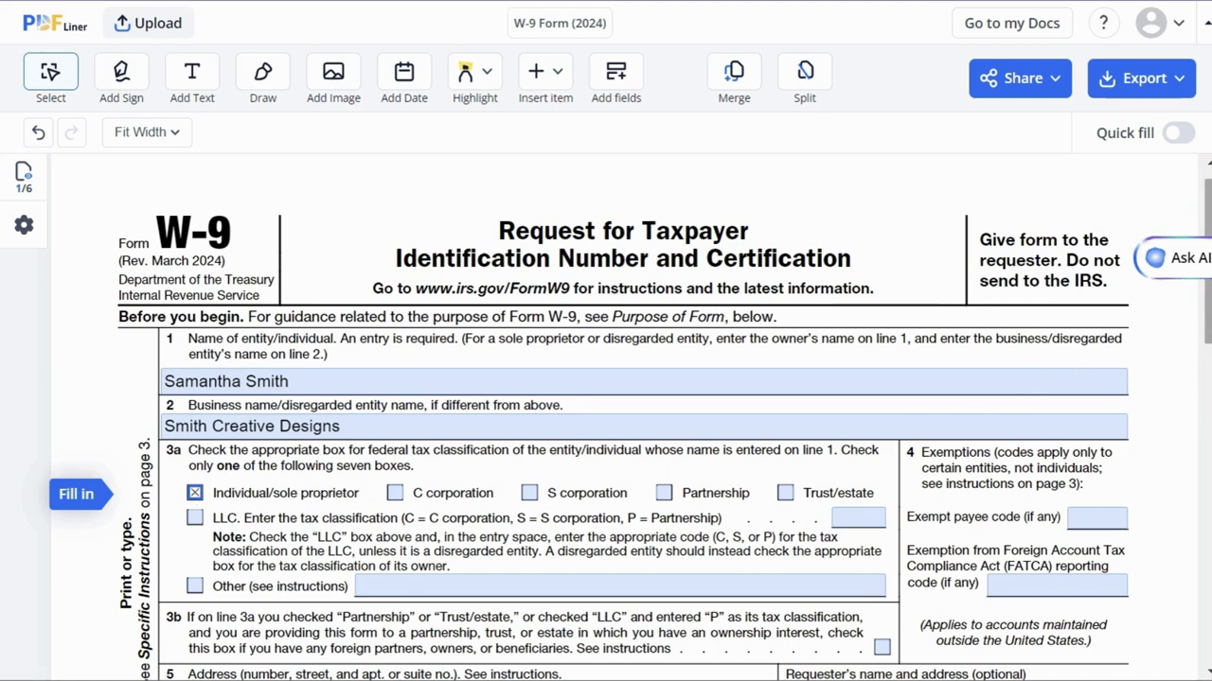
{"action": "left_click_drag", "start_coordinate": [1208, 335], "coordinate": [1207, 415]}
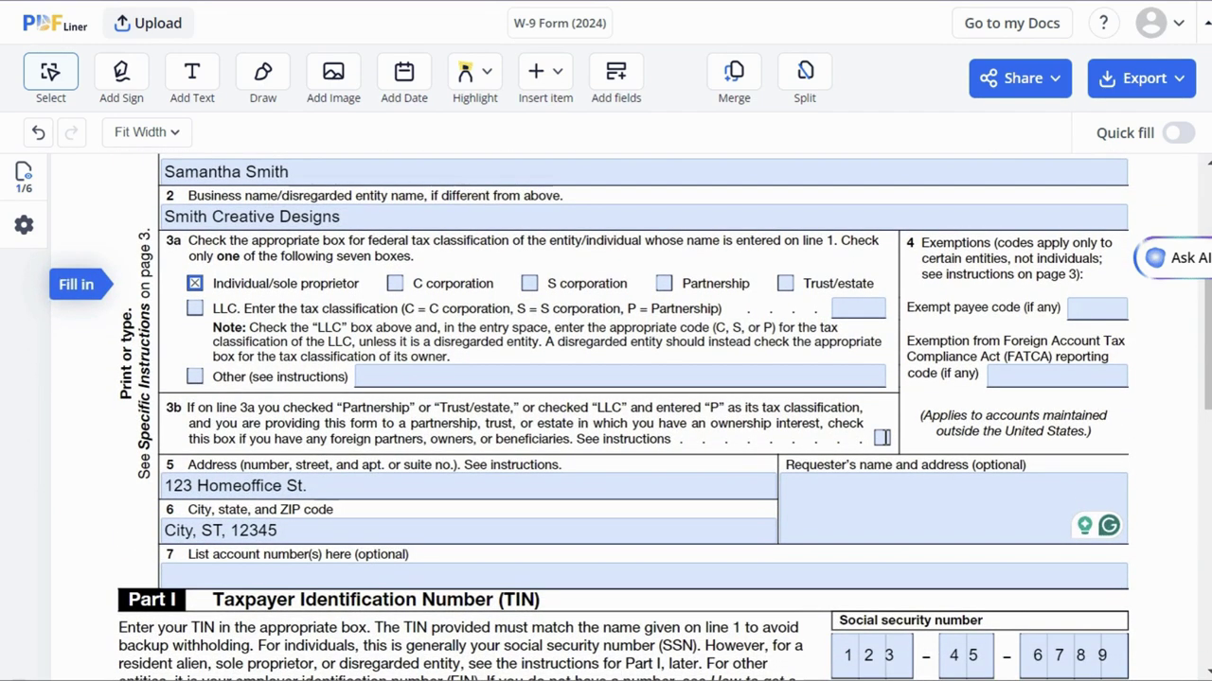
Go through the 3b, exemption code, line 5 address, line 6 city/state/ZIP and line 7 fields
{"action": "left_click", "coordinate": [882, 437]}
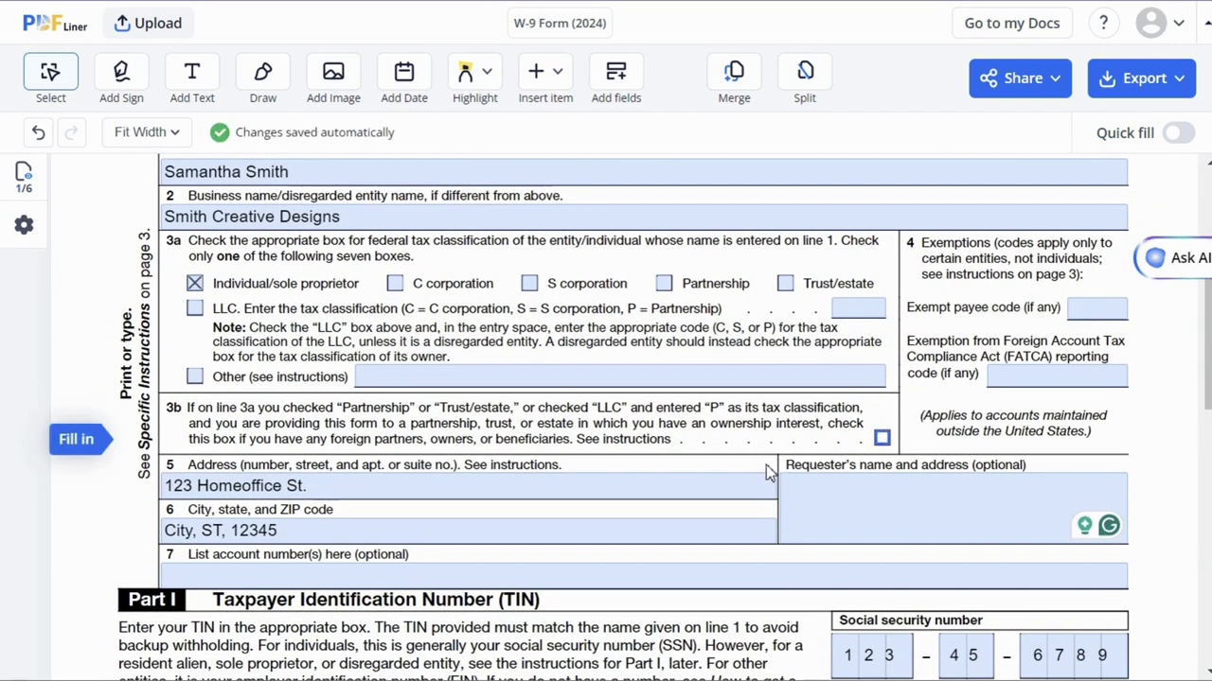
{"action": "left_click", "coordinate": [1088, 309]}
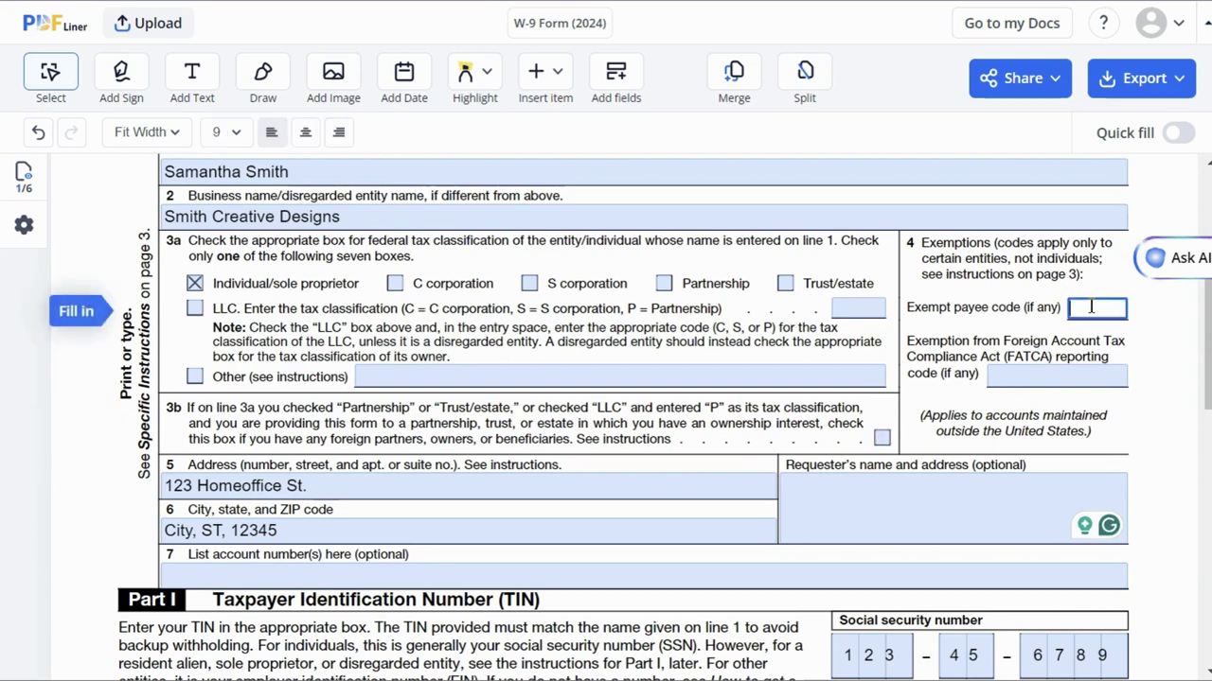
{"action": "left_click", "coordinate": [1087, 374]}
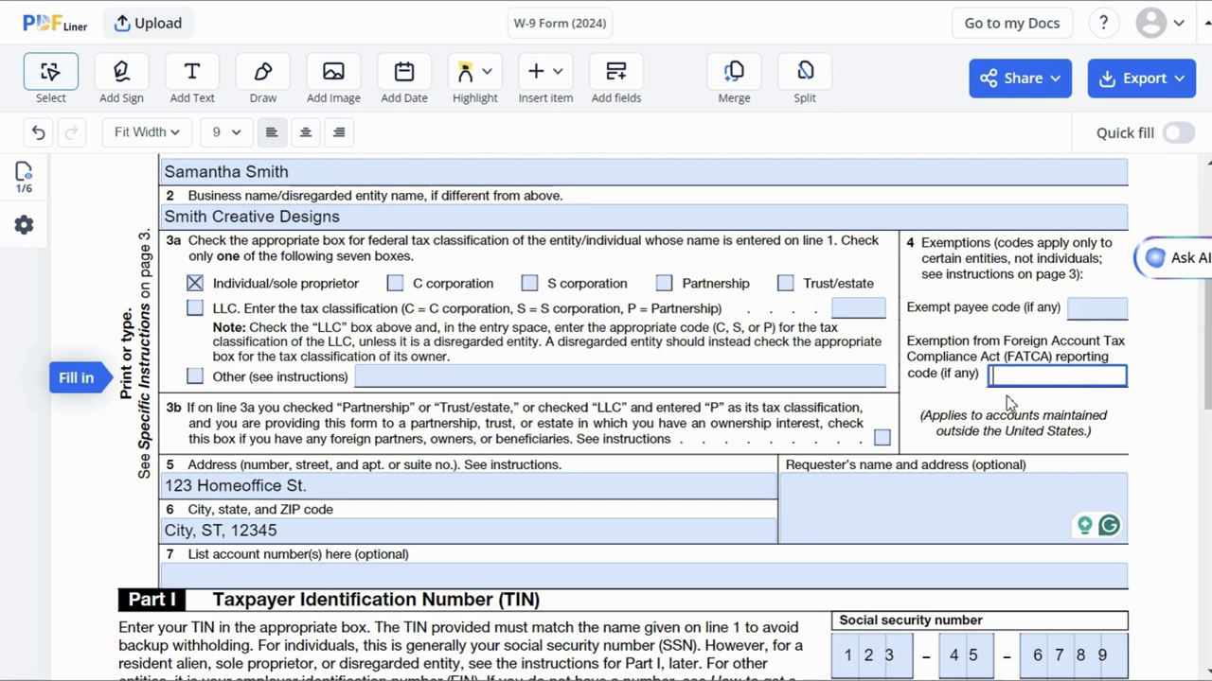
{"action": "left_click", "coordinate": [761, 487]}
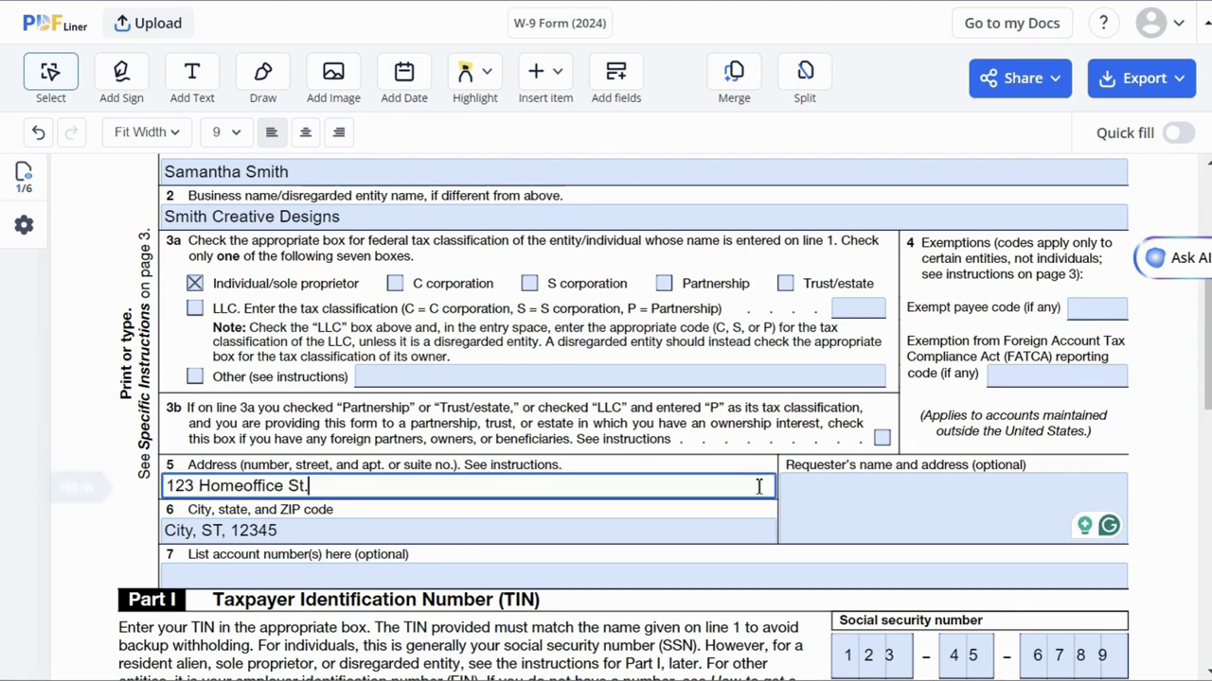
{"action": "left_click", "coordinate": [736, 533]}
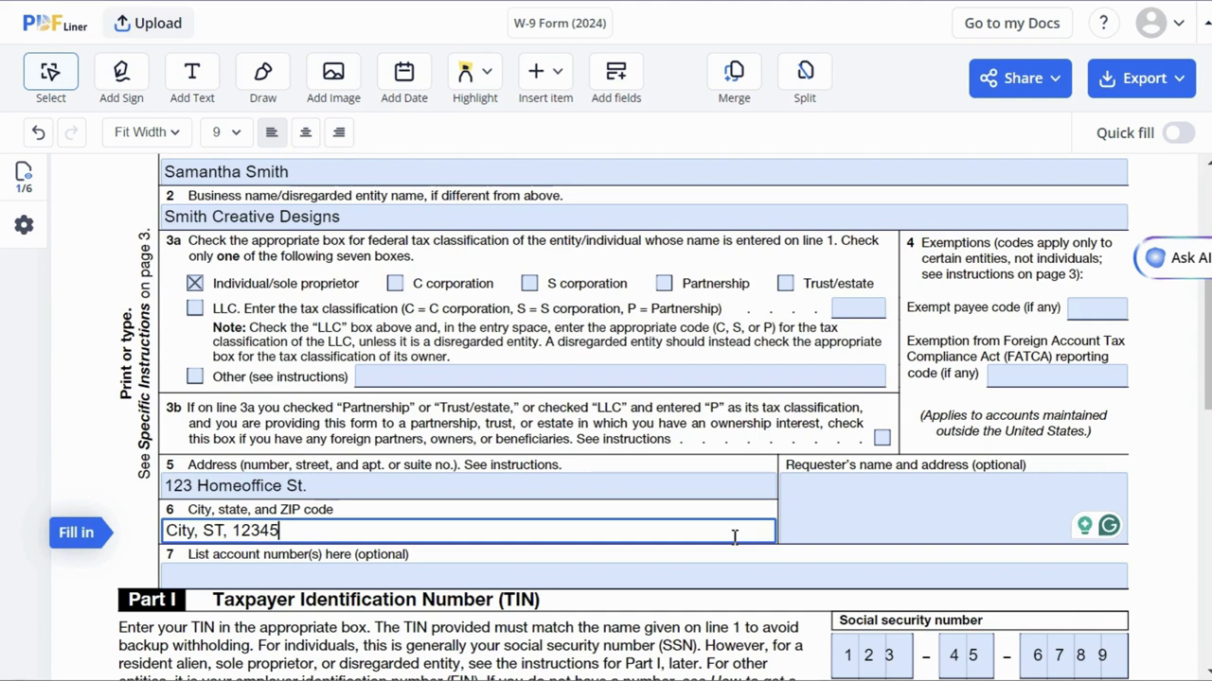
{"action": "left_click", "coordinate": [738, 574]}
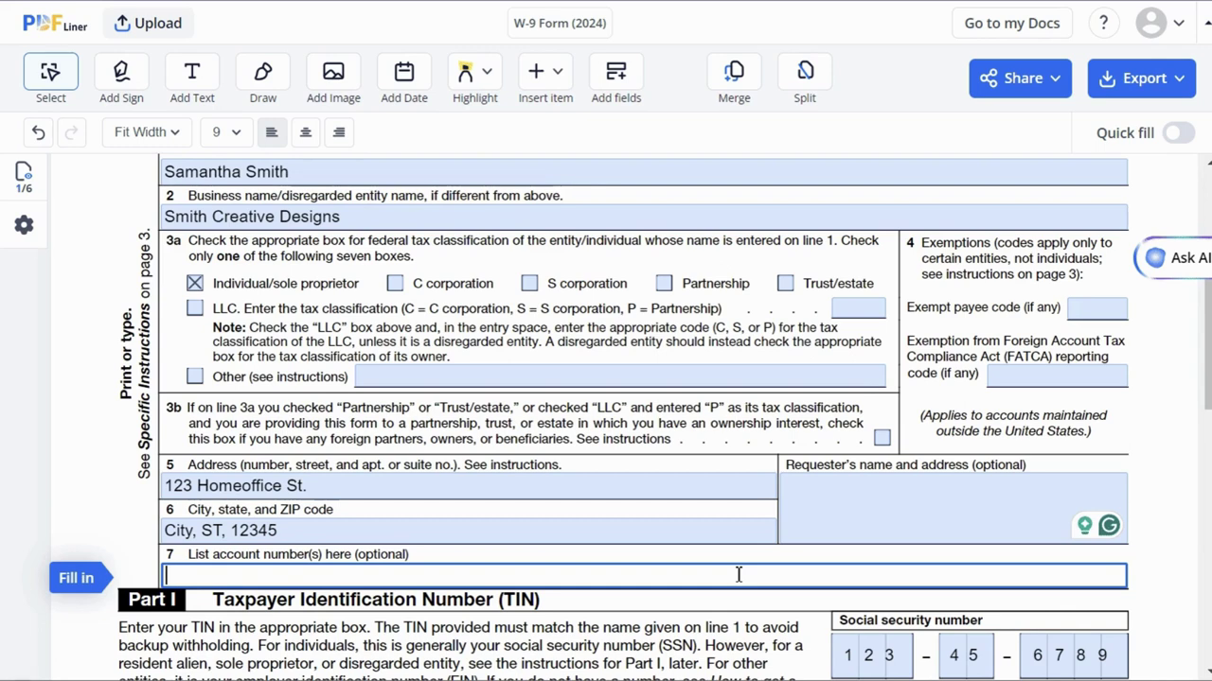
Type 'Name' into the Requester's name and address box
{"action": "left_click", "coordinate": [820, 527]}
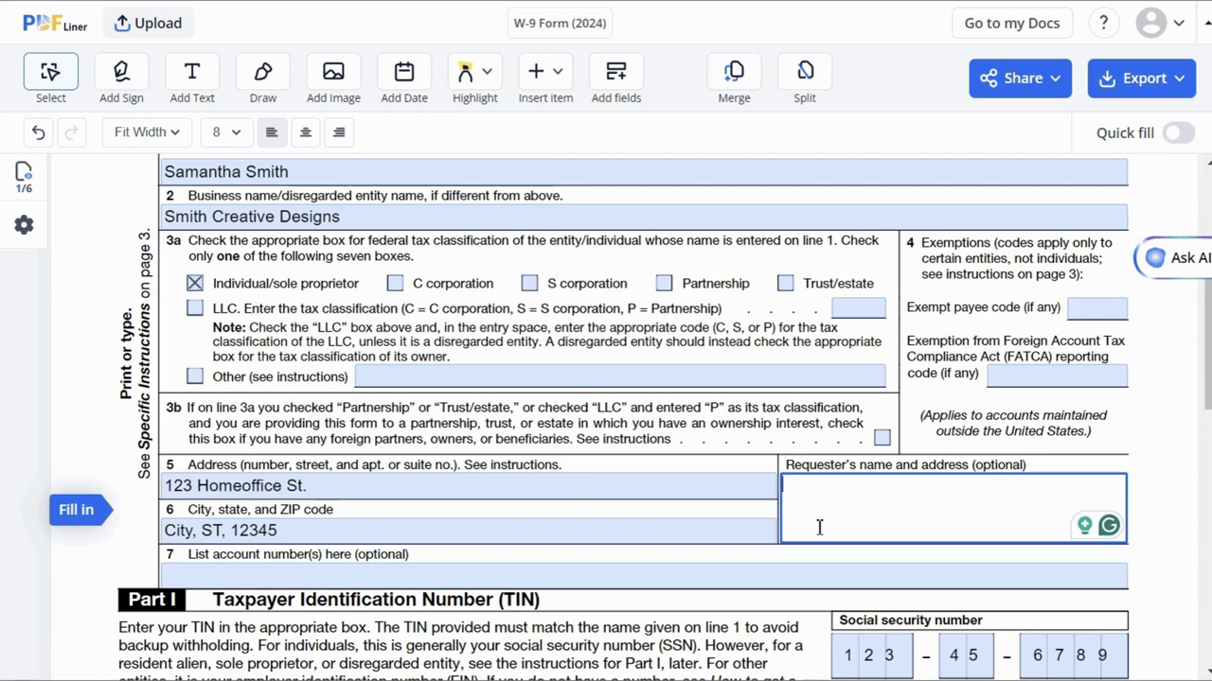
{"action": "type", "text": "Name"}
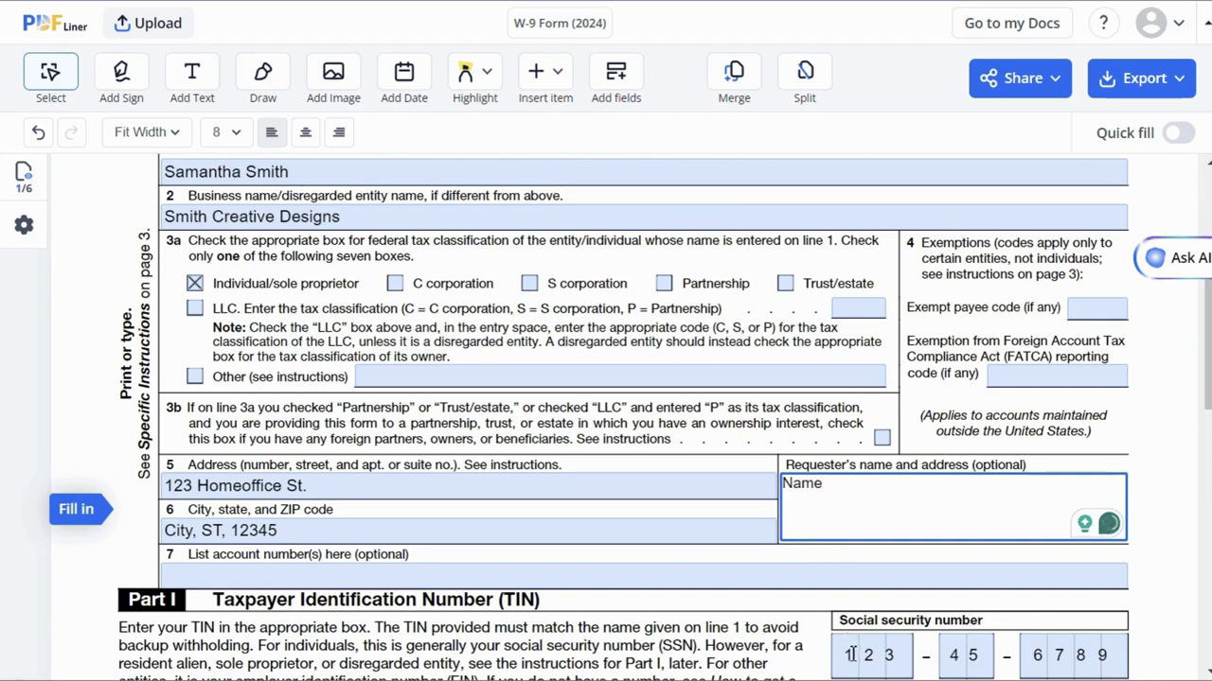
{"action": "scroll", "coordinate": [1174, 452], "scroll_direction": "down", "scroll_amount": 3}
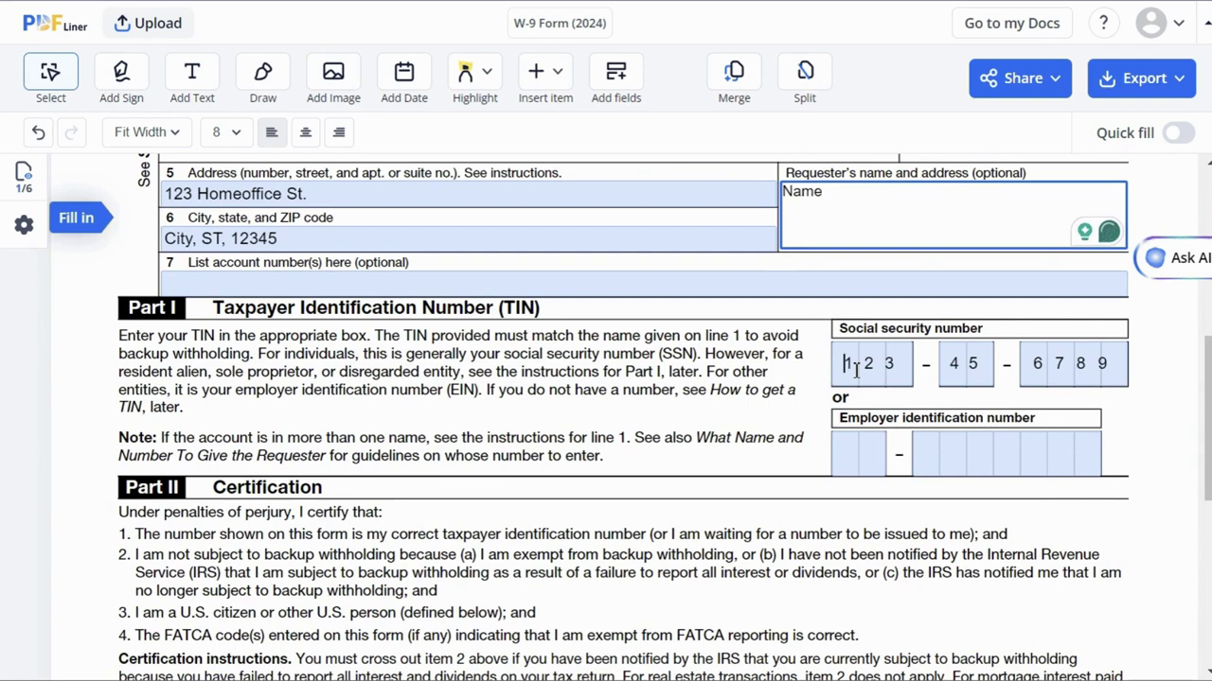
Enter the taxpayer's Social Security number in the Part I SSN boxes
{"action": "left_click", "coordinate": [875, 373]}
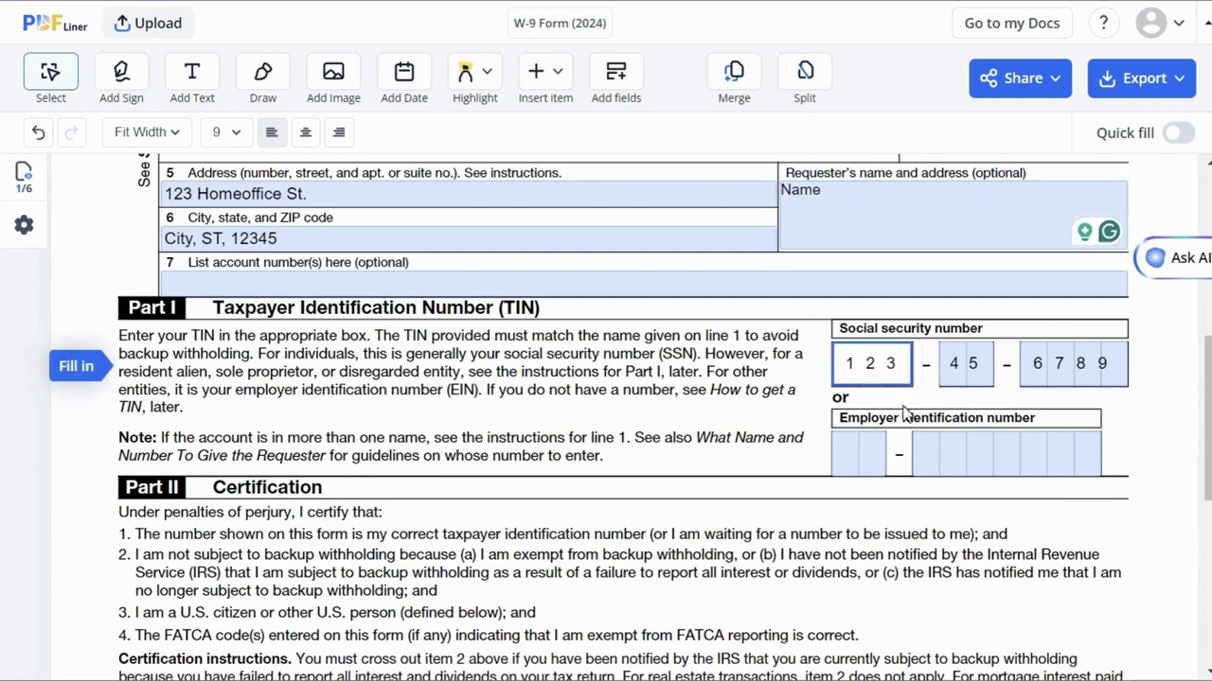
{"action": "left_click", "coordinate": [876, 452]}
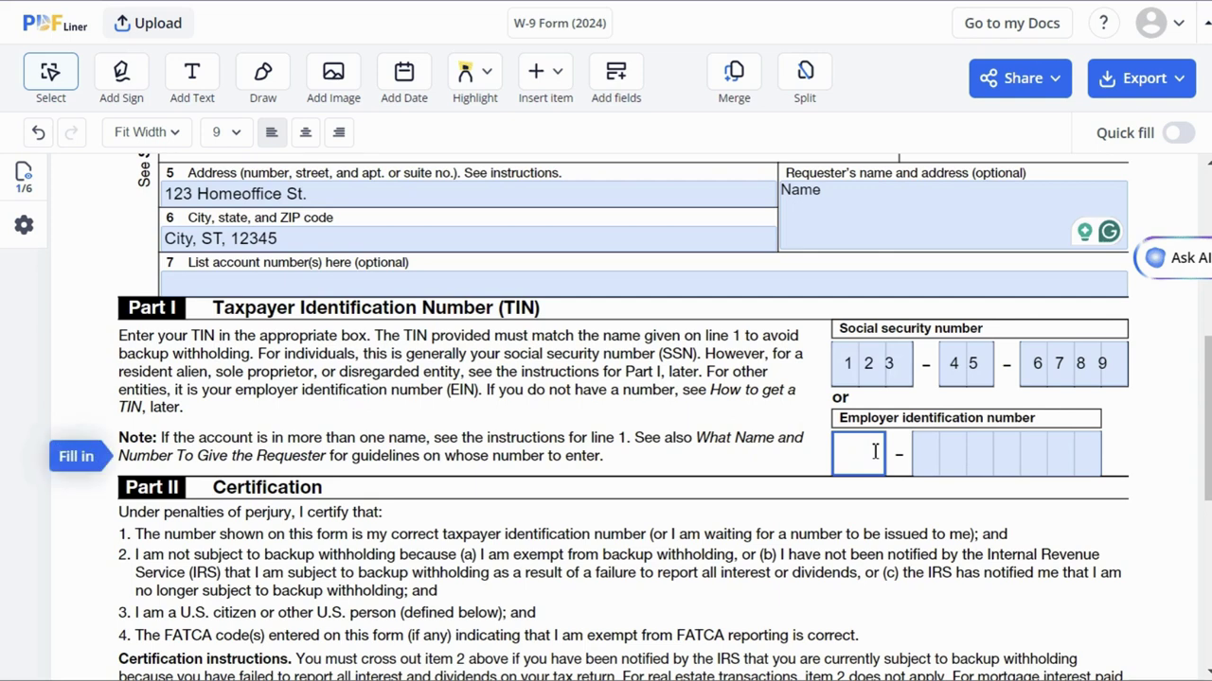
{"action": "left_click", "coordinate": [894, 377]}
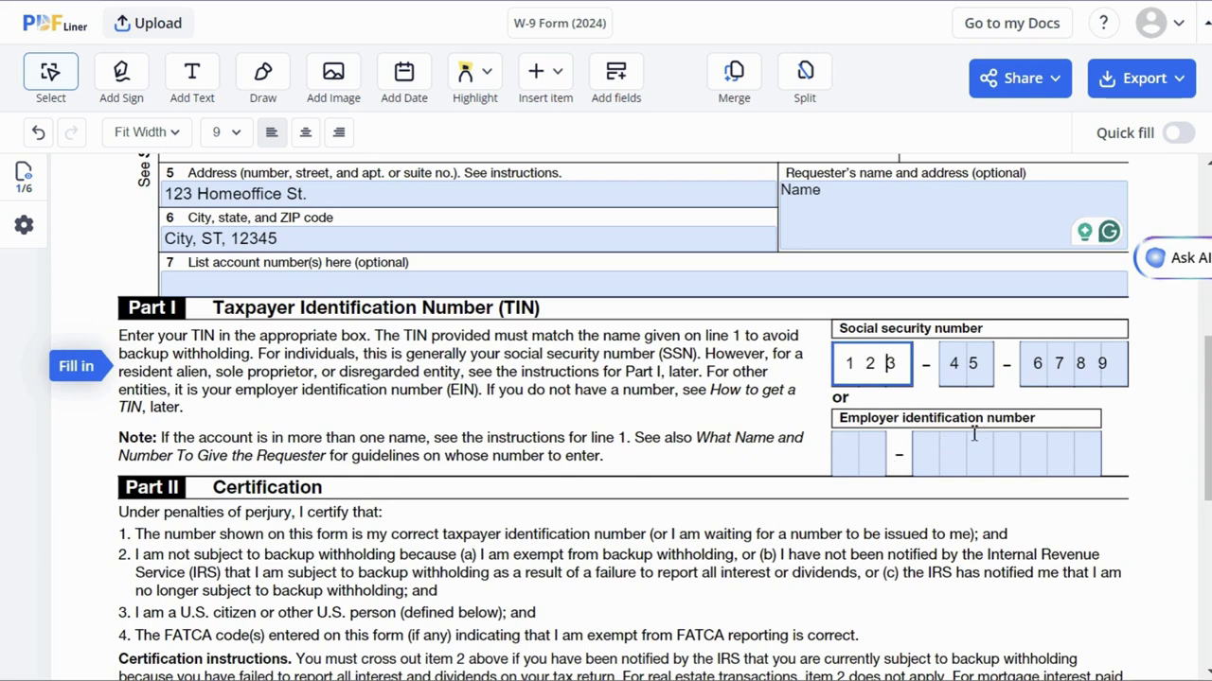
{"action": "scroll", "coordinate": [1208, 378], "scroll_direction": "down", "scroll_amount": 3}
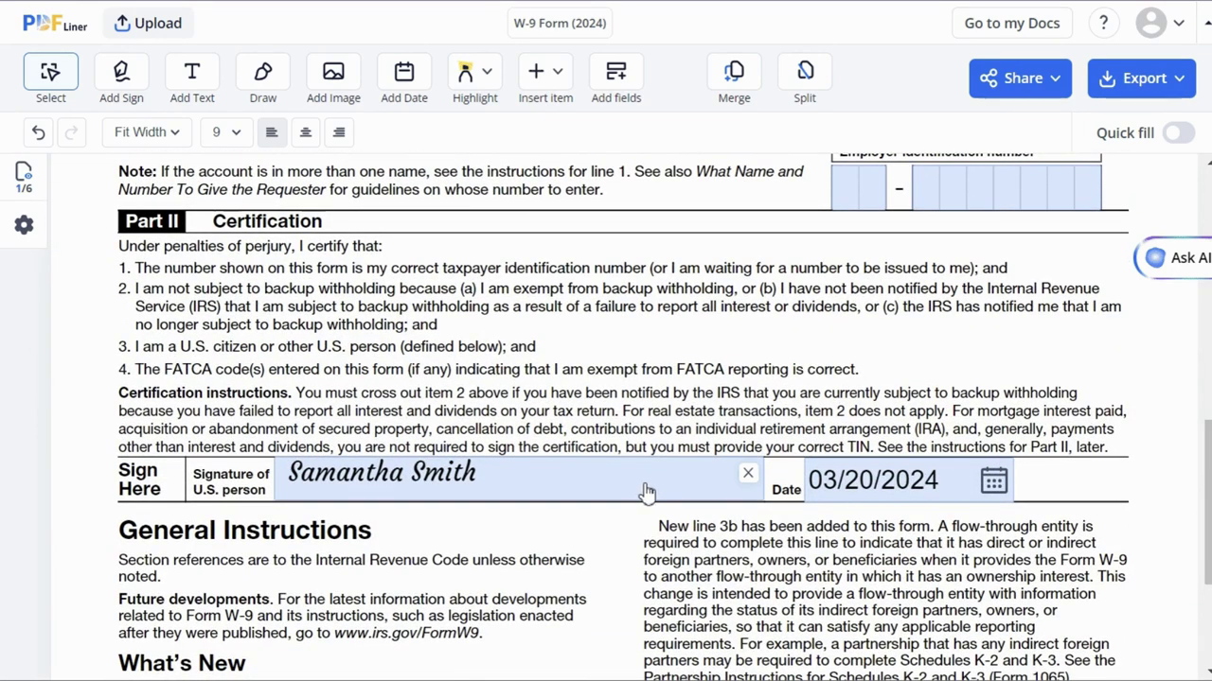
Replace the signature with a newly typed signature of the signer's name in bold italic style
{"action": "left_click", "coordinate": [748, 473]}
{"action": "left_click", "coordinate": [535, 500]}
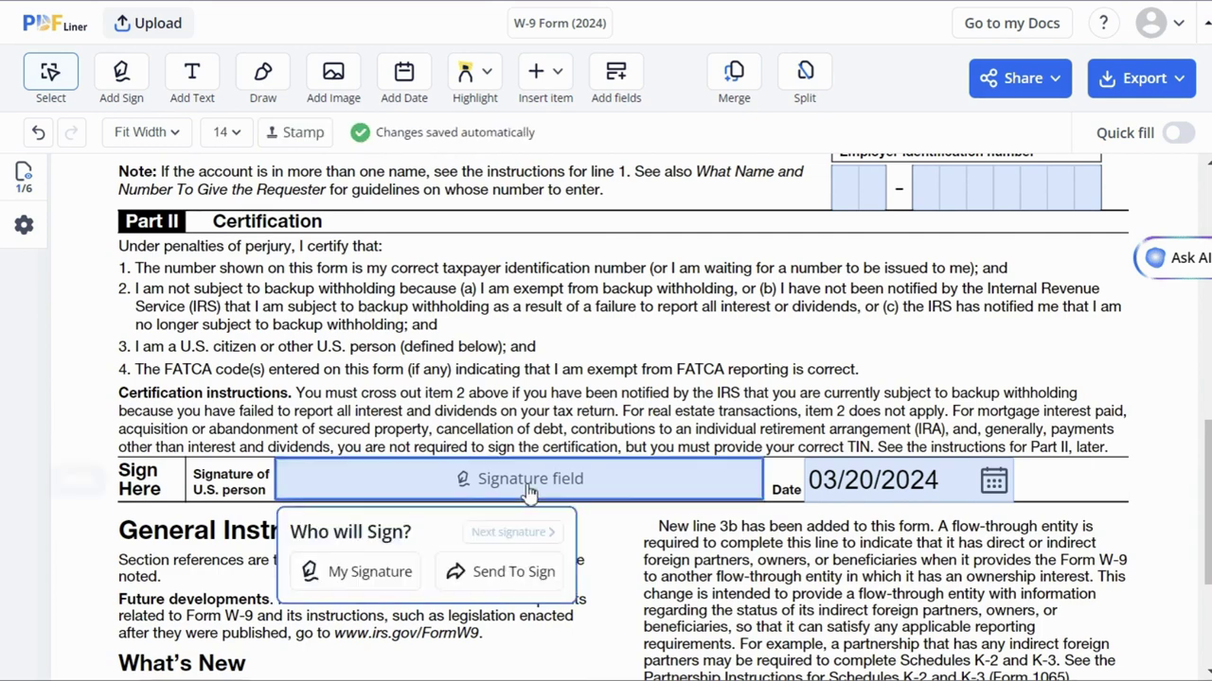
{"action": "left_click", "coordinate": [347, 511]}
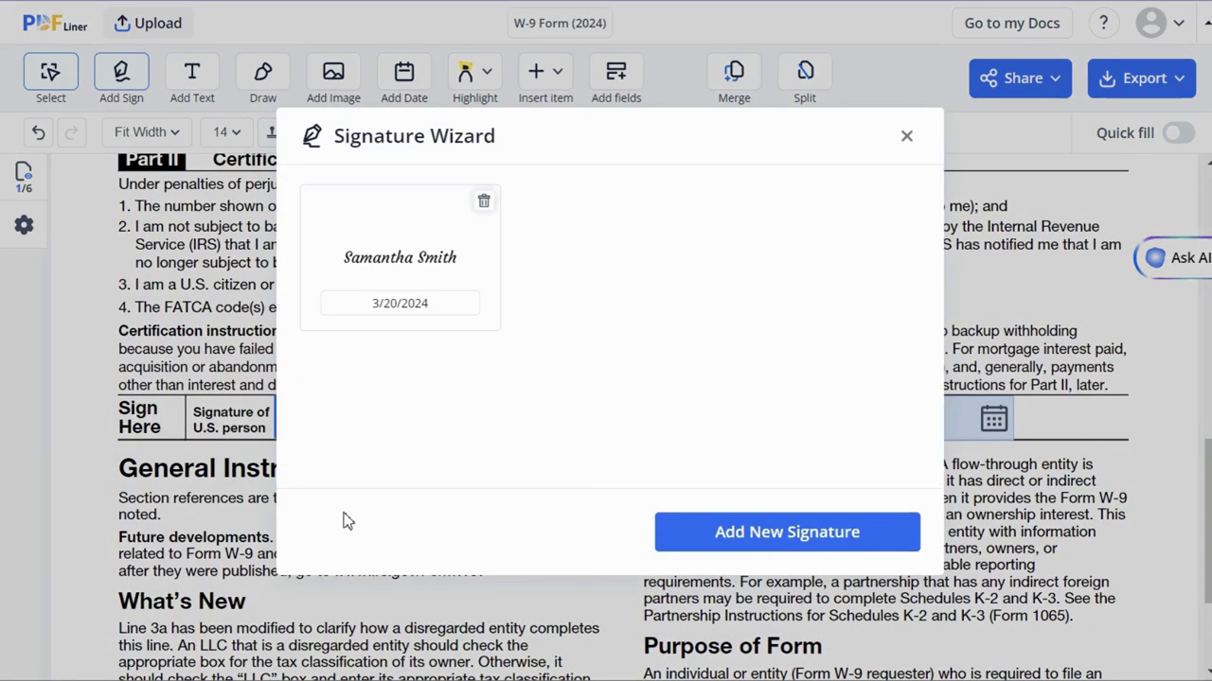
{"action": "left_click", "coordinate": [691, 537]}
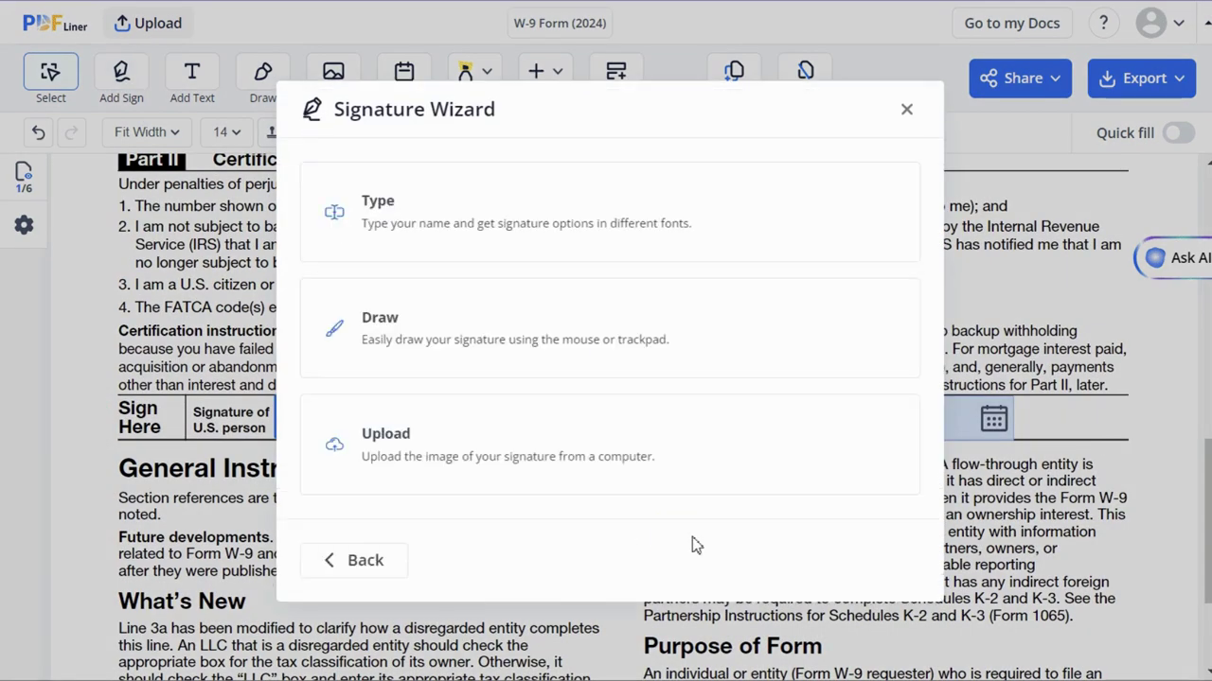
{"action": "left_click", "coordinate": [533, 221]}
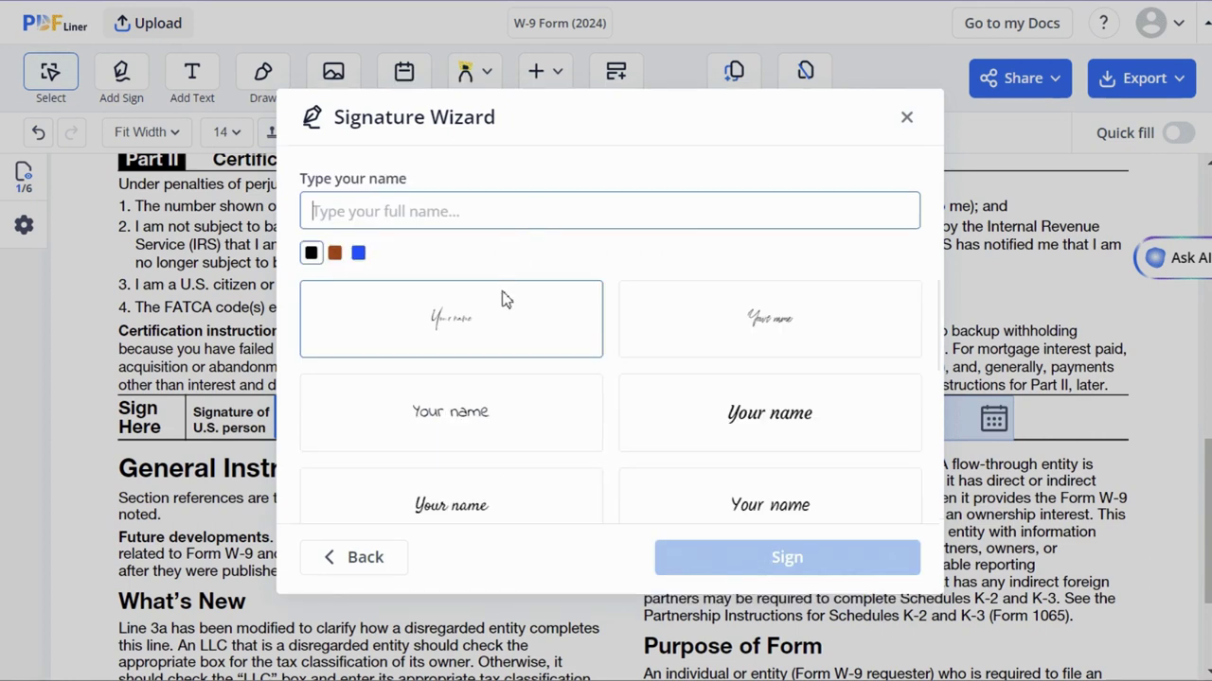
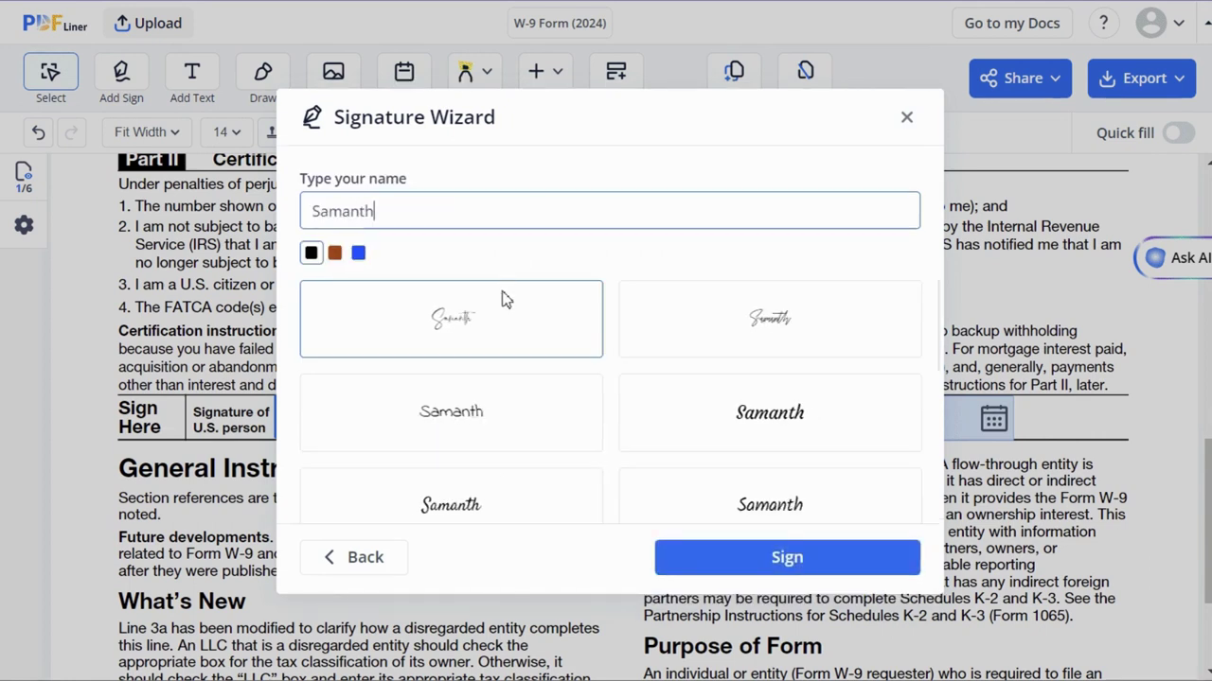
{"action": "left_click", "coordinate": [722, 402]}
{"action": "left_click", "coordinate": [806, 570]}
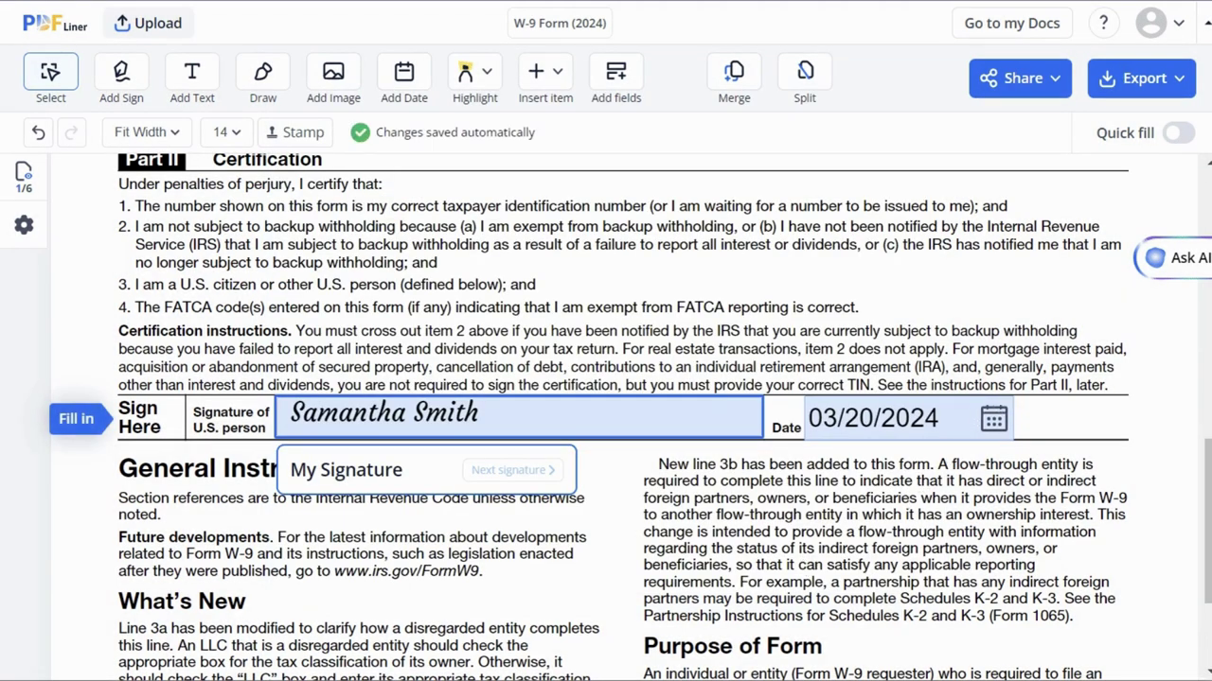
Scroll through the completed W-9 to review it
{"action": "scroll", "coordinate": [1208, 468], "scroll_direction": "up", "scroll_amount": 1}
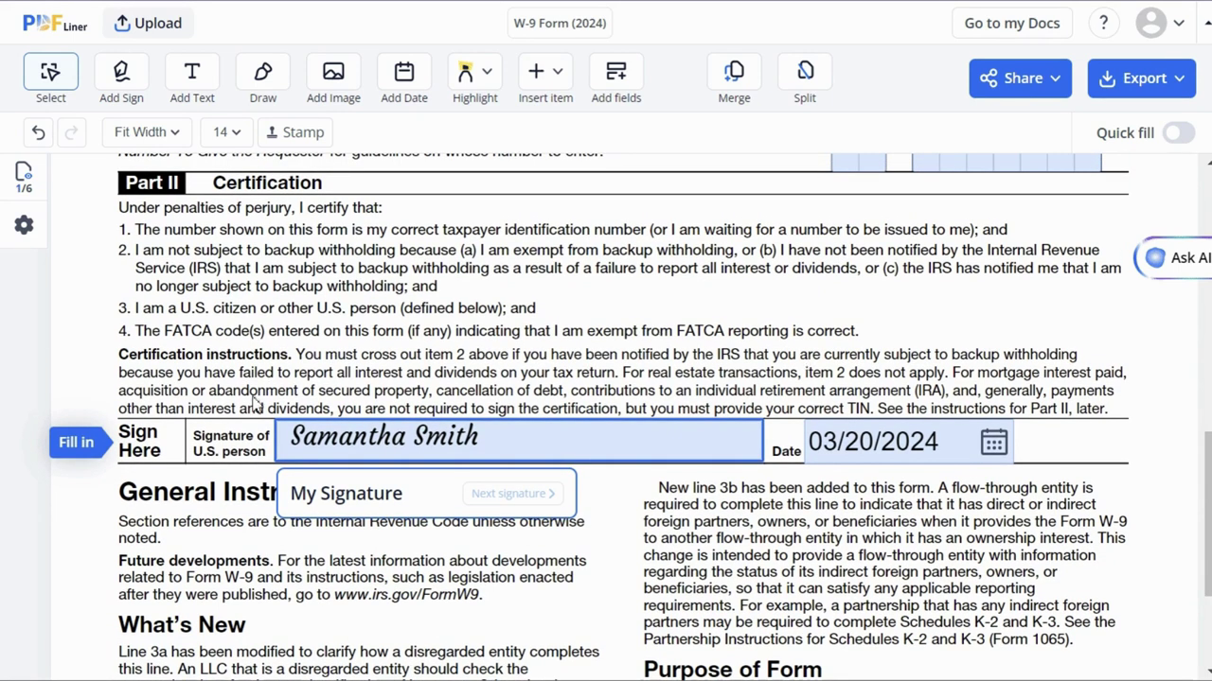
{"action": "scroll", "coordinate": [1207, 301], "scroll_direction": "up", "scroll_amount": 10}
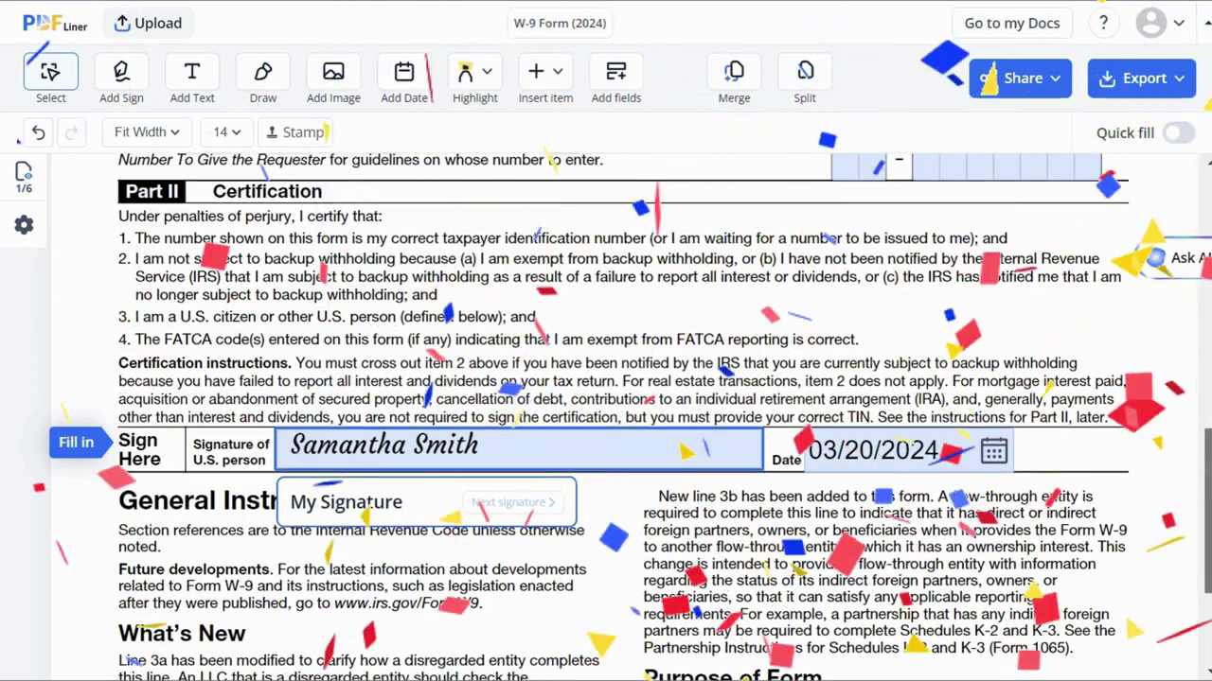
{"action": "scroll", "coordinate": [1207, 301], "scroll_direction": "up", "scroll_amount": 5}
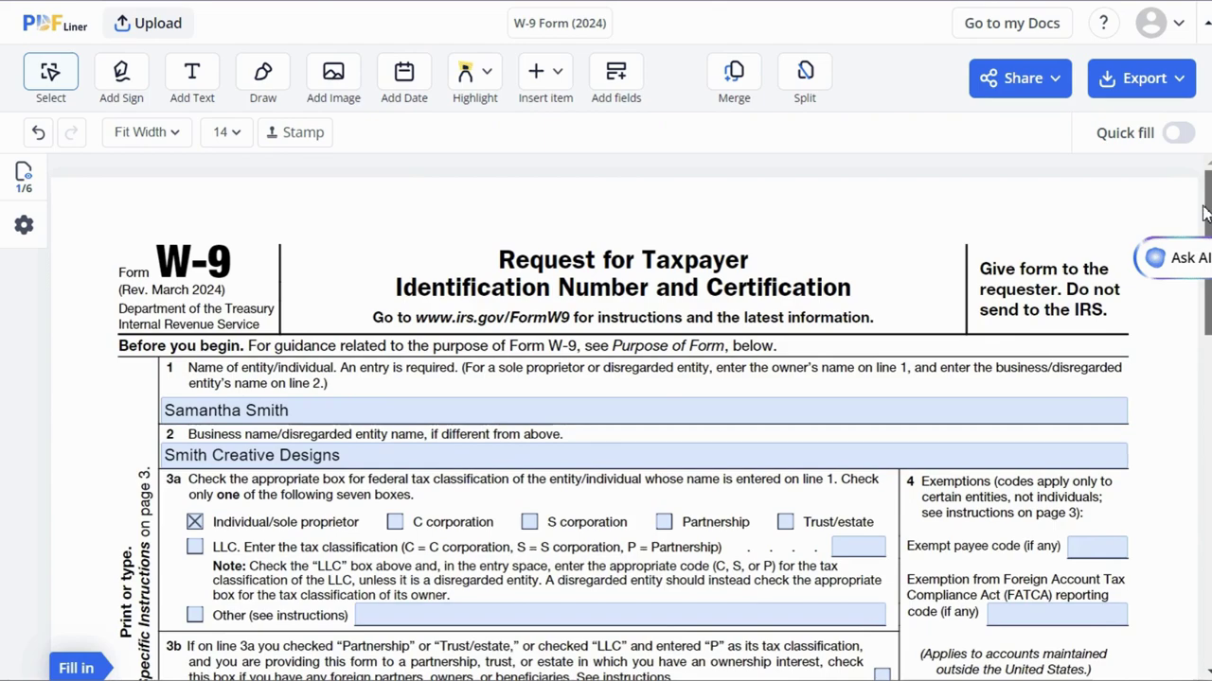
{"action": "scroll", "coordinate": [1204, 212], "scroll_direction": "down", "scroll_amount": 5}
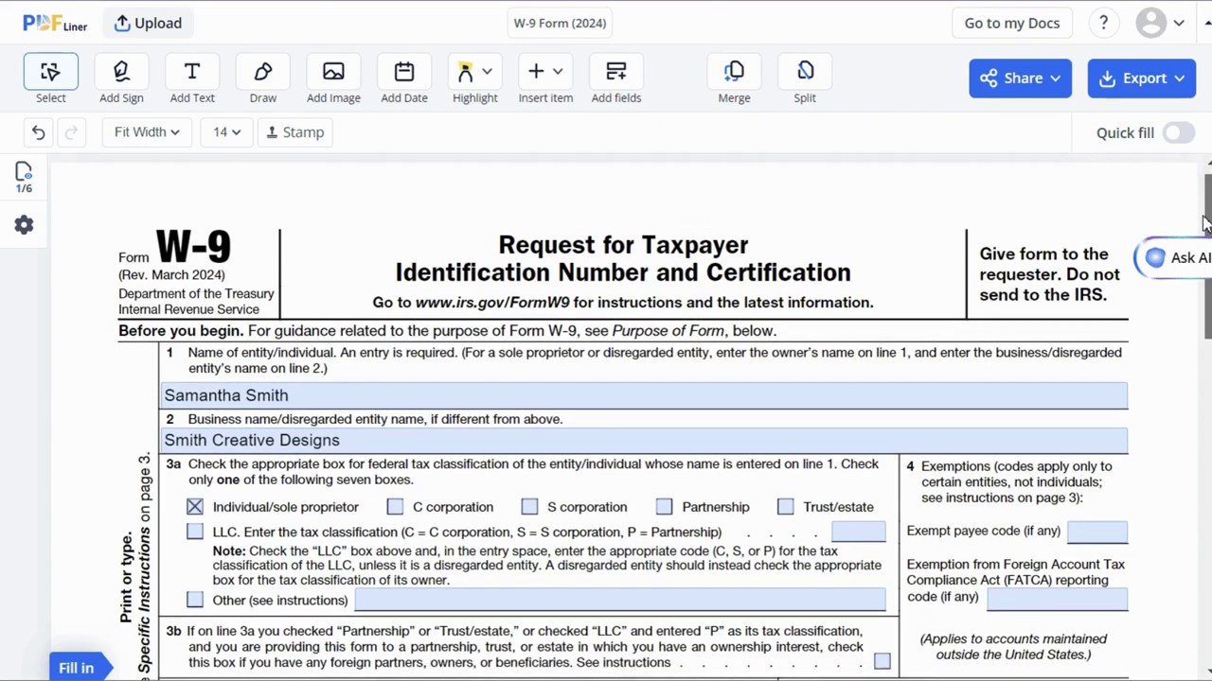
{"action": "scroll", "coordinate": [622, 417], "scroll_direction": "down", "scroll_amount": 8}
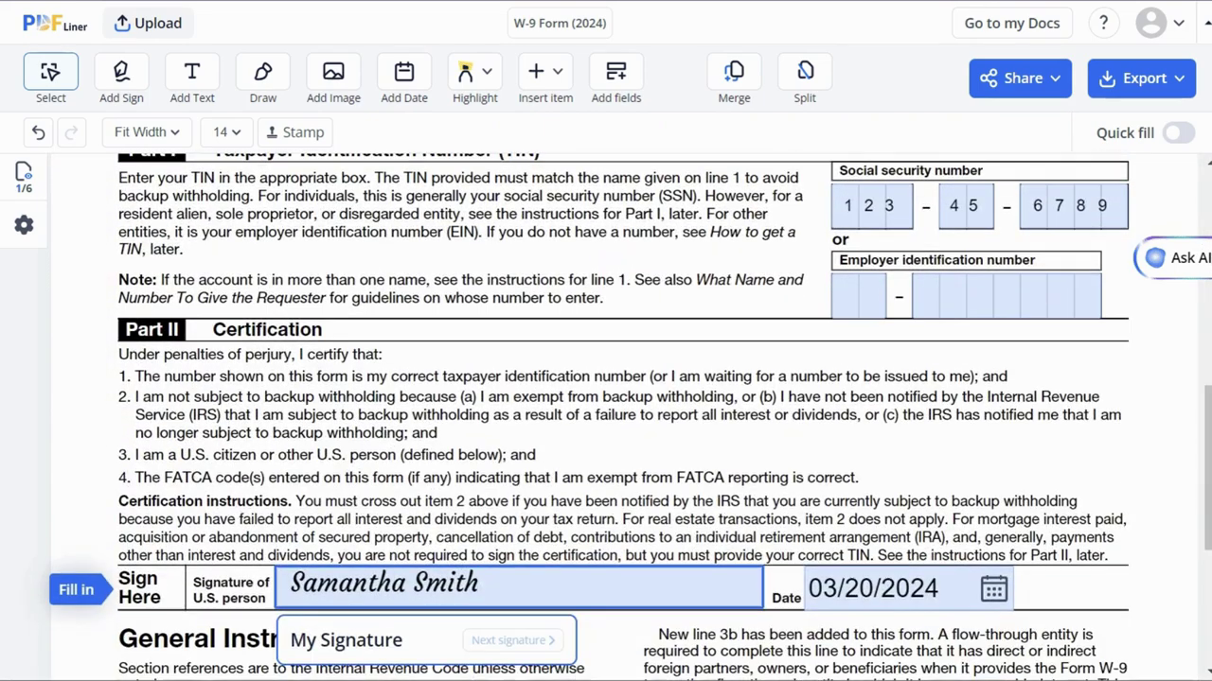
Send the form via Export > Send via Email to the recipient's e-mail address
{"action": "left_click", "coordinate": [1163, 91]}
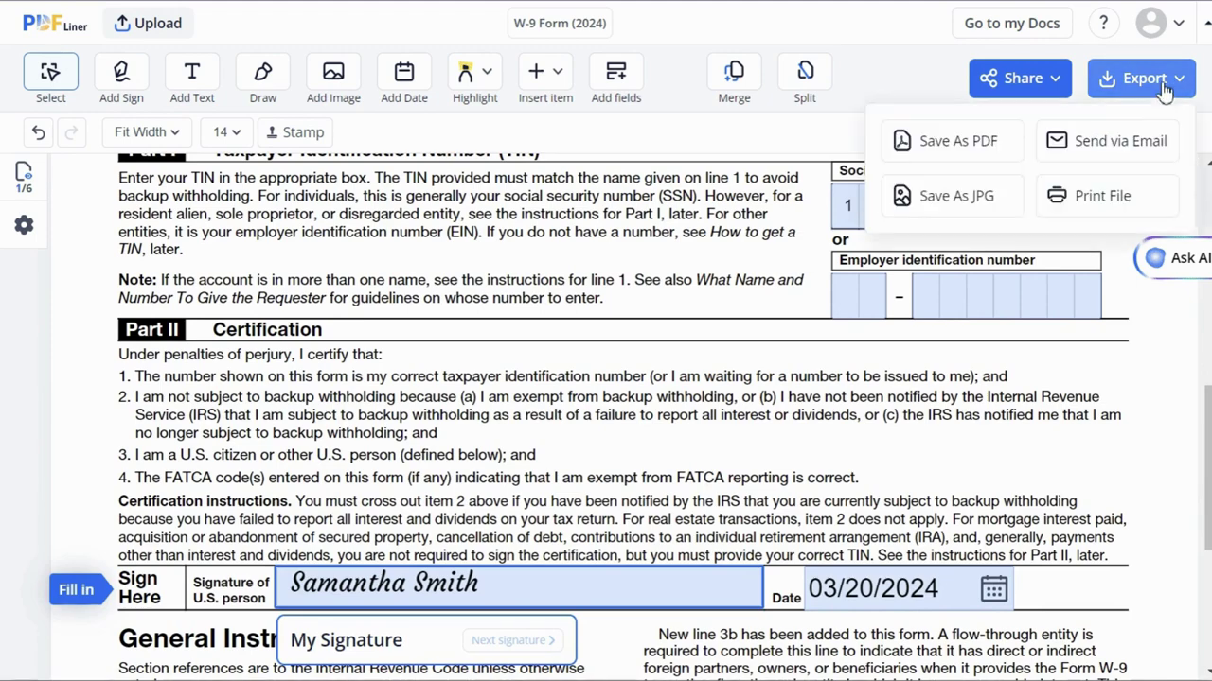
{"action": "left_click", "coordinate": [1143, 137]}
{"action": "left_click", "coordinate": [764, 218]}
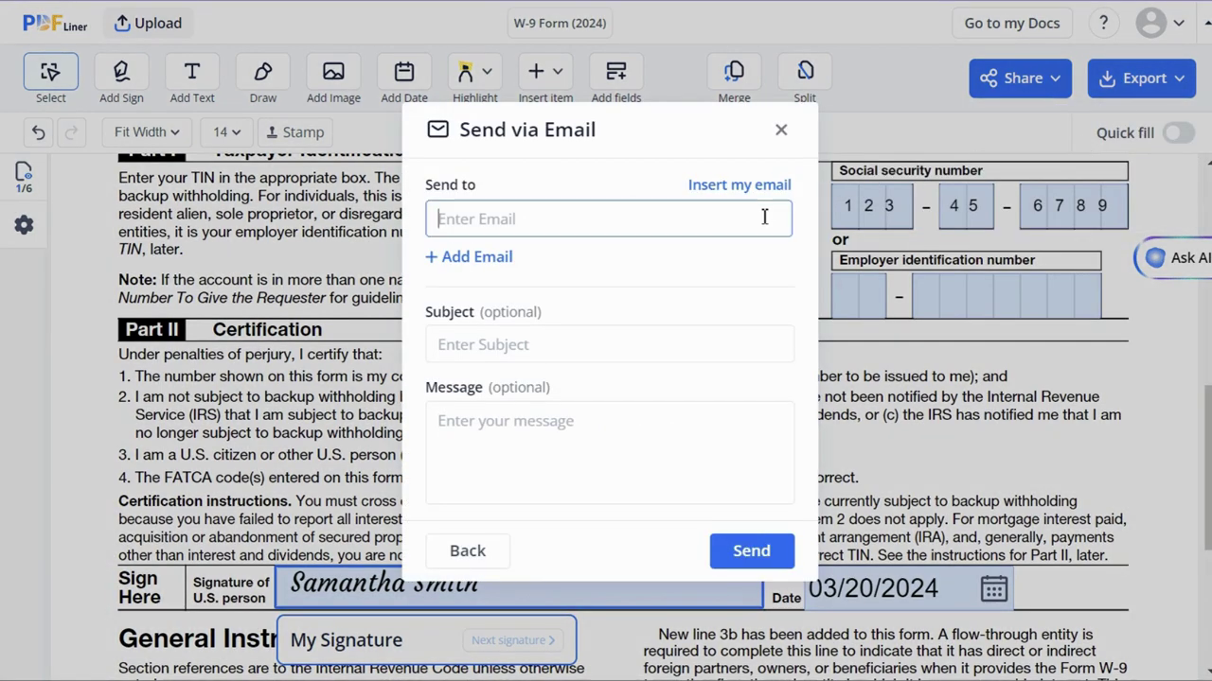
{"action": "left_click", "coordinate": [750, 550]}
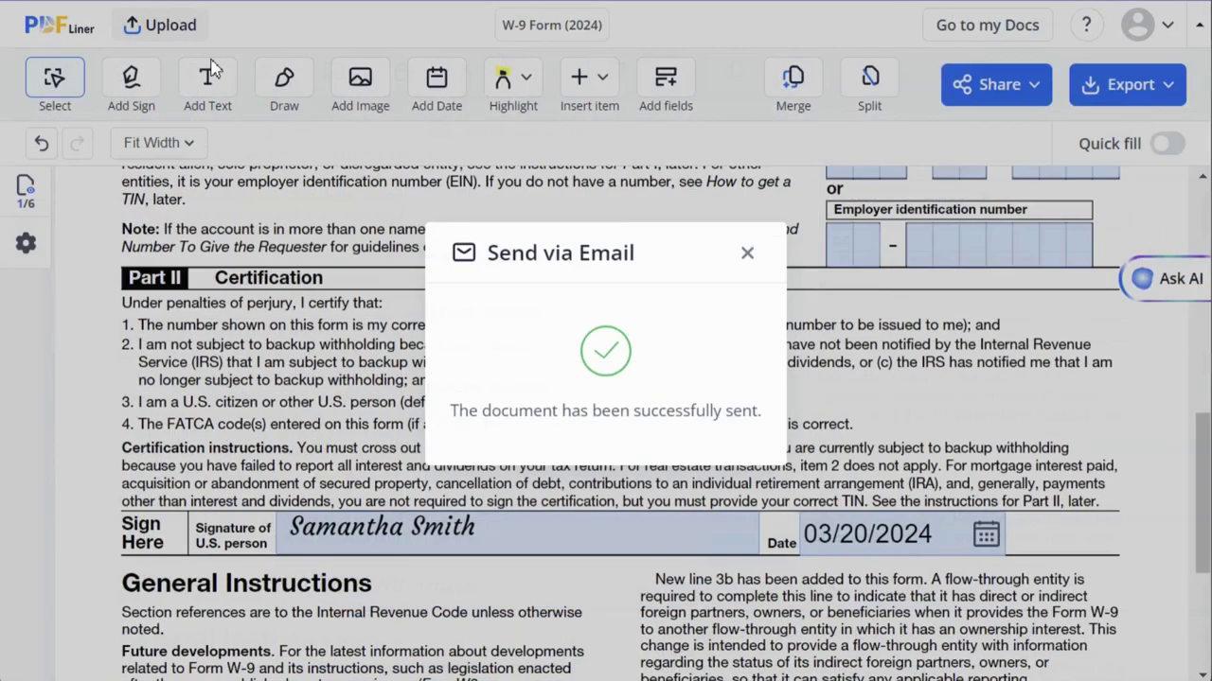